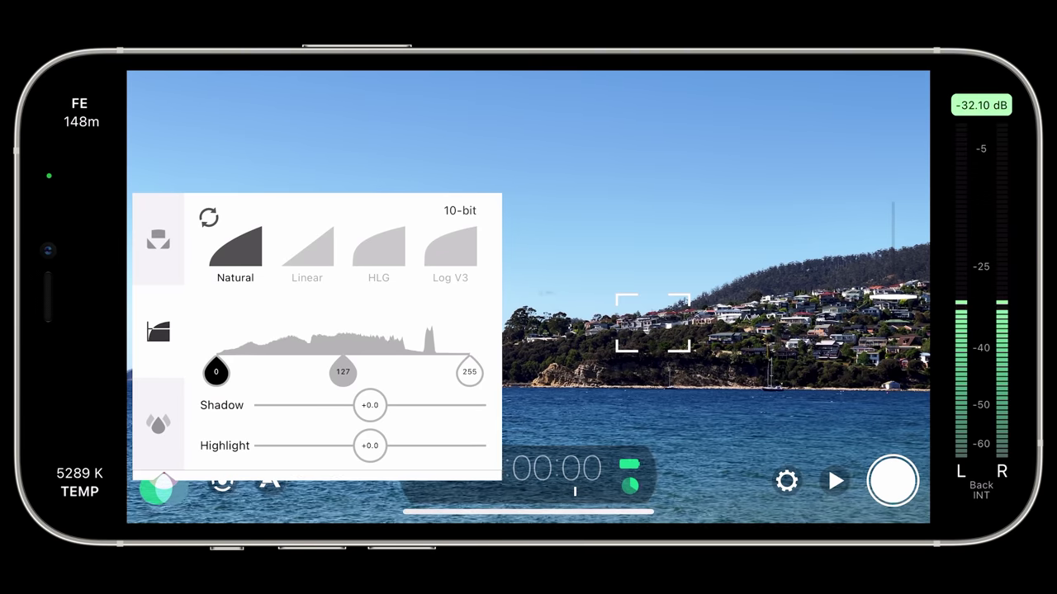
Cycle the gamma curve through Linear and HLG, finishing on Log V3
left_click(307, 247)
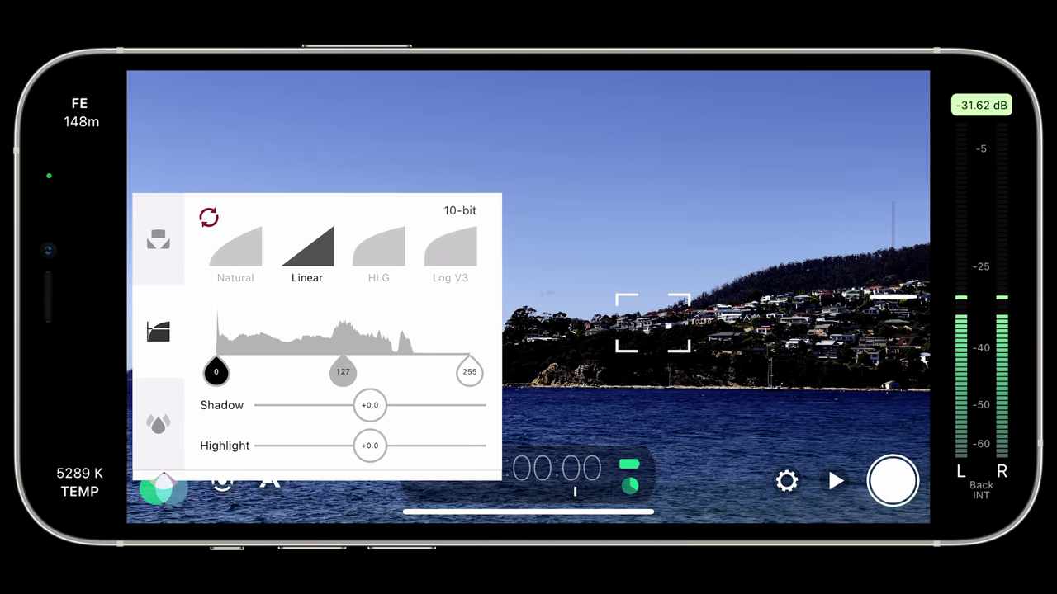
left_click(379, 248)
left_click(450, 248)
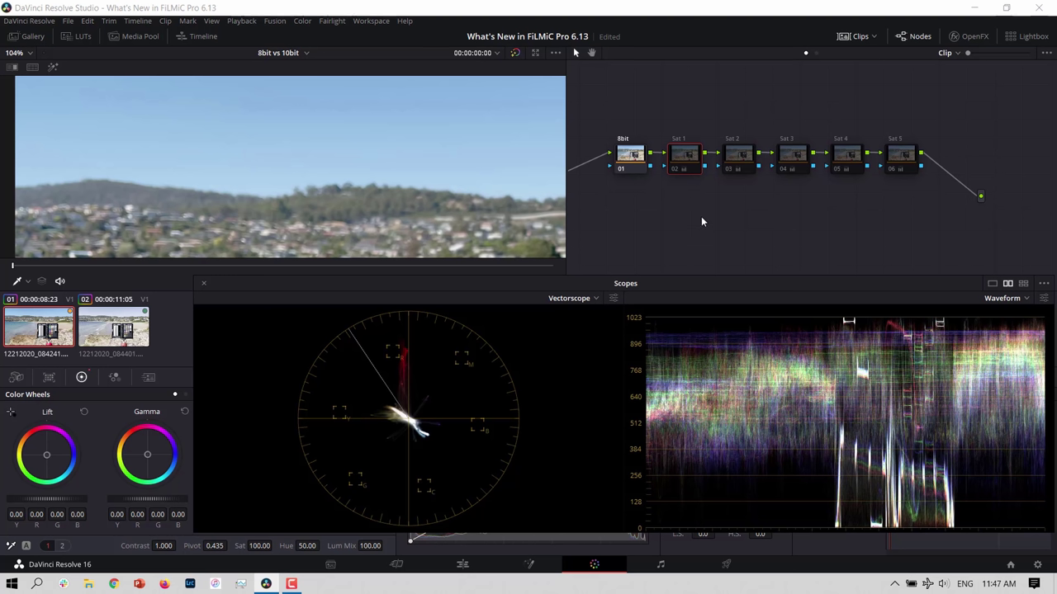
Enable the Sat 1 and Sat 2 saturation nodes on the 8bit clip 01
key("ctrl+d")
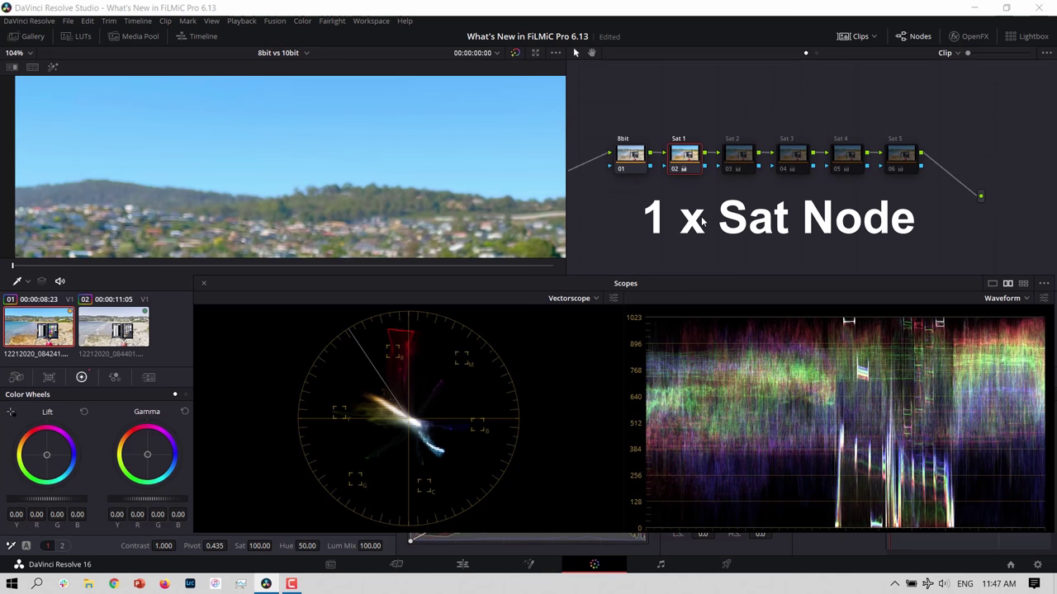
key("ctrl+d")
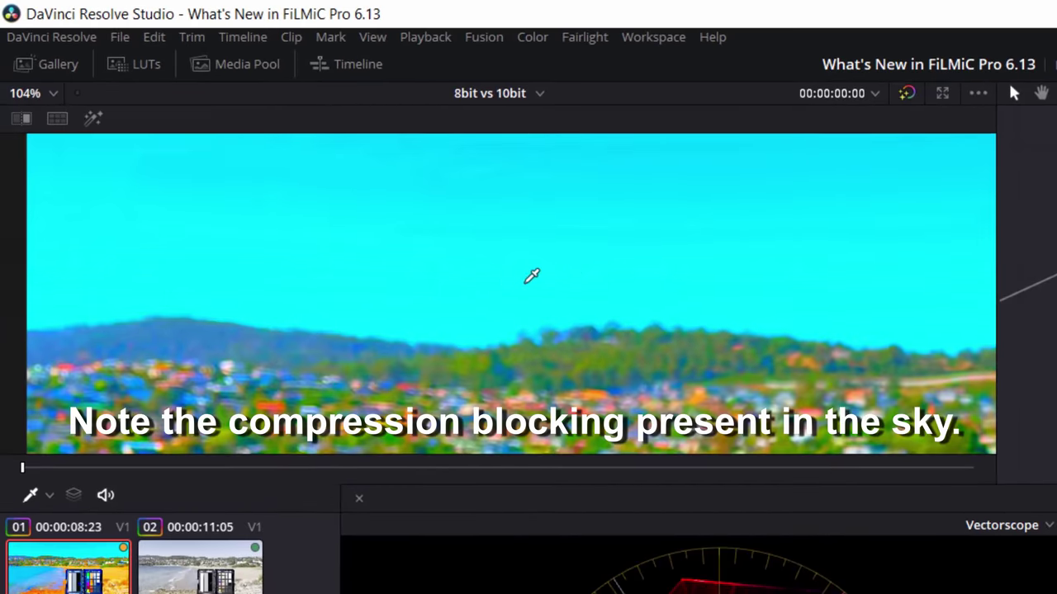
scroll(546, 281, "up", 3)
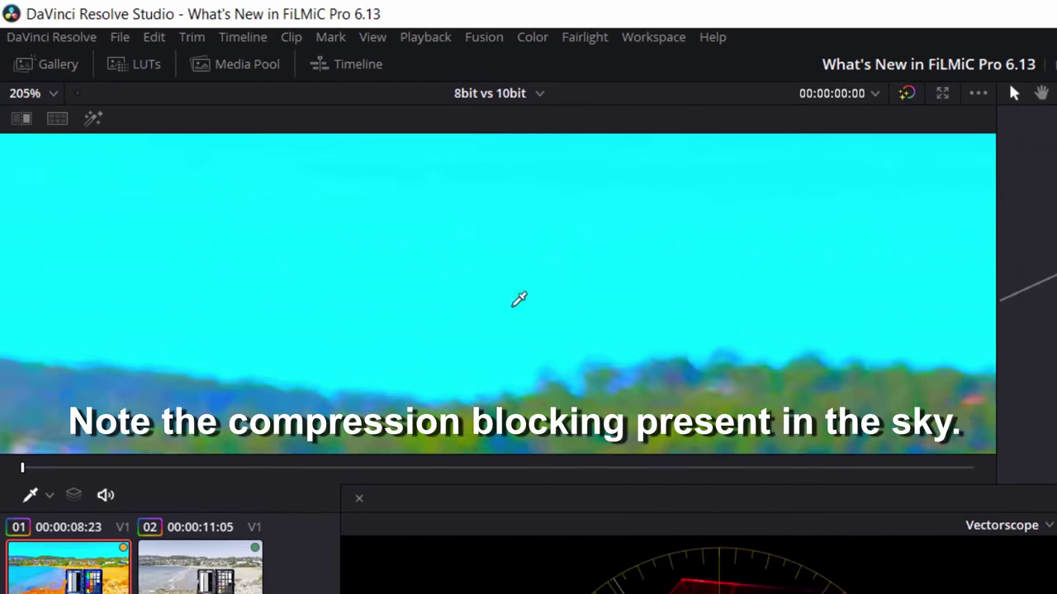
scroll(346, 338, "down", 5)
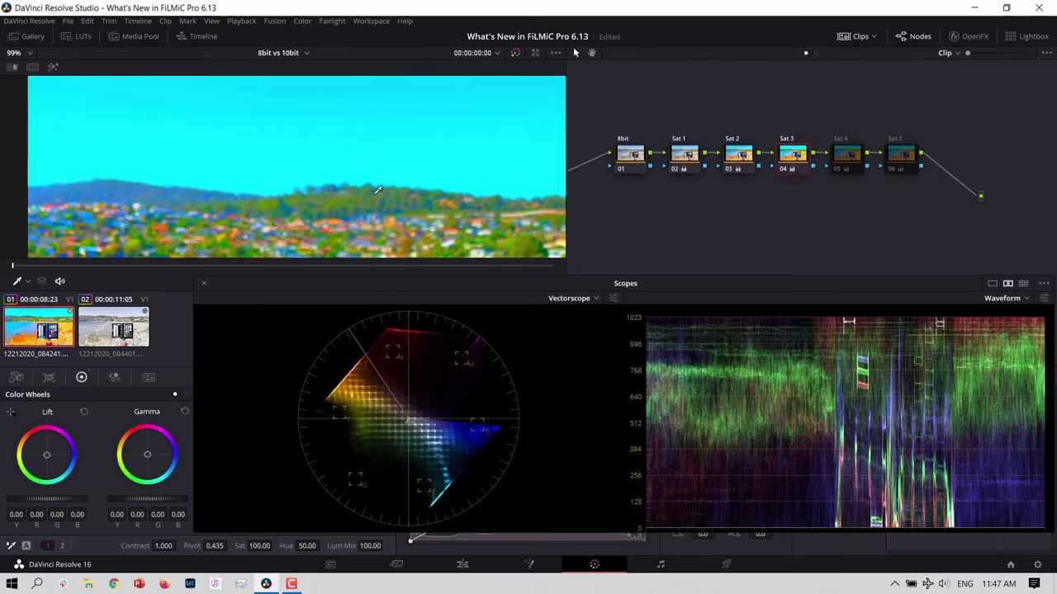
Enable Sat 1 on the 10bit clip 02 and compare it against clip 01
left_click(124, 332)
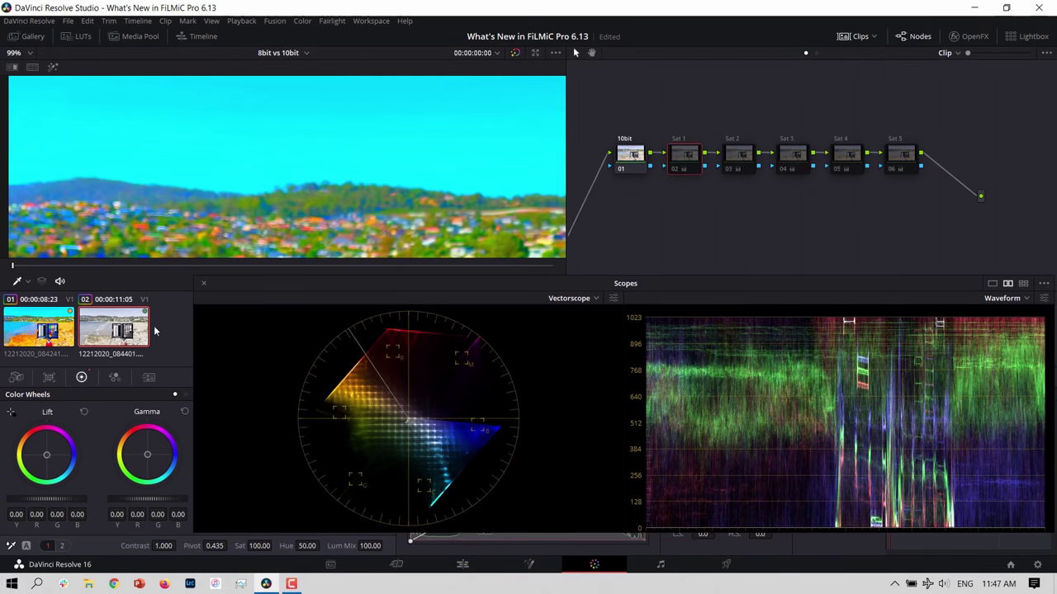
key("ctrl+d")
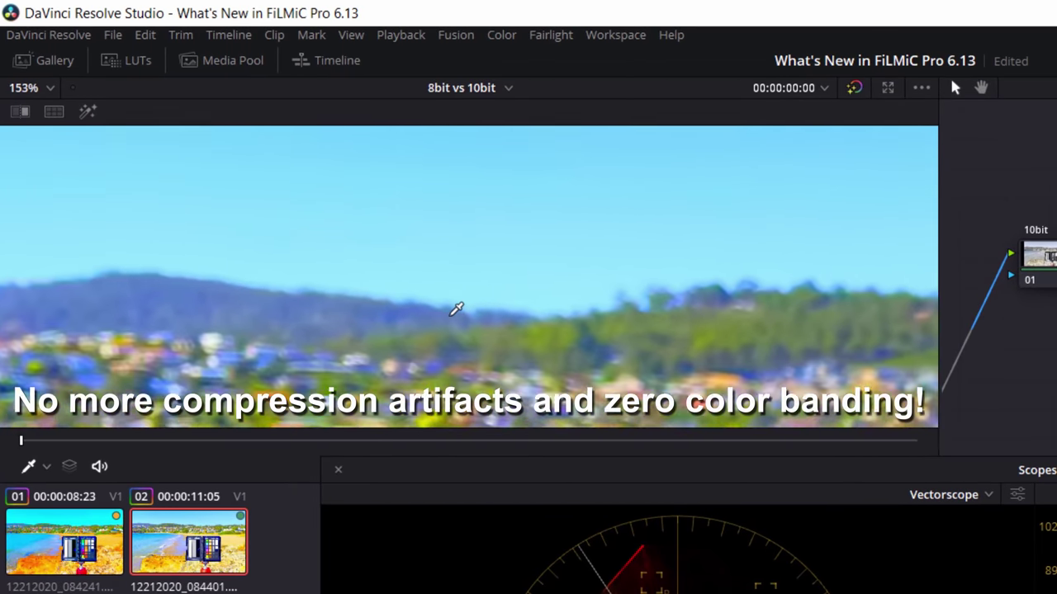
left_click(88, 548)
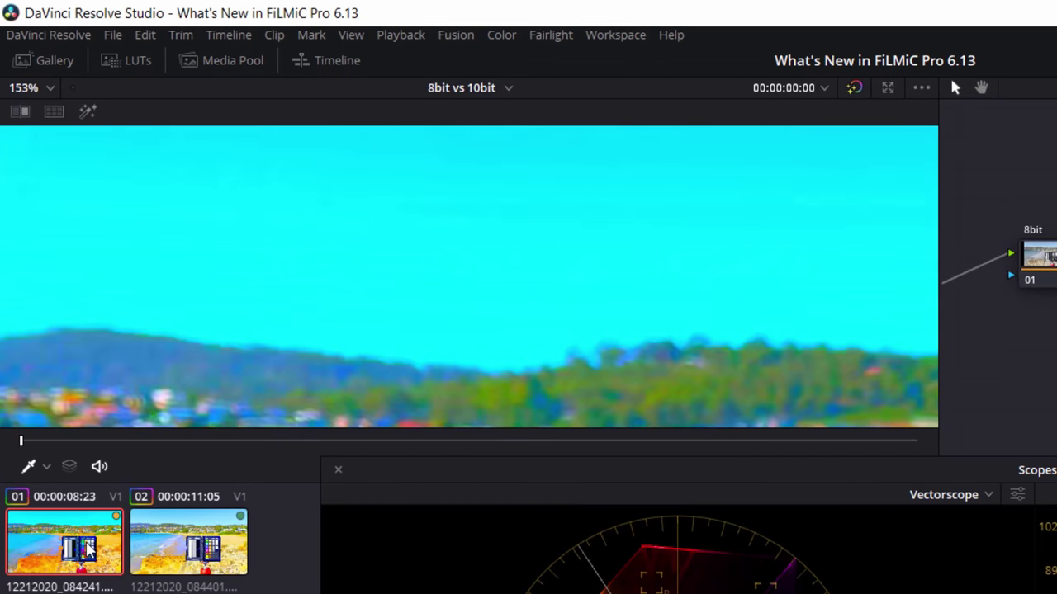
left_click(192, 549)
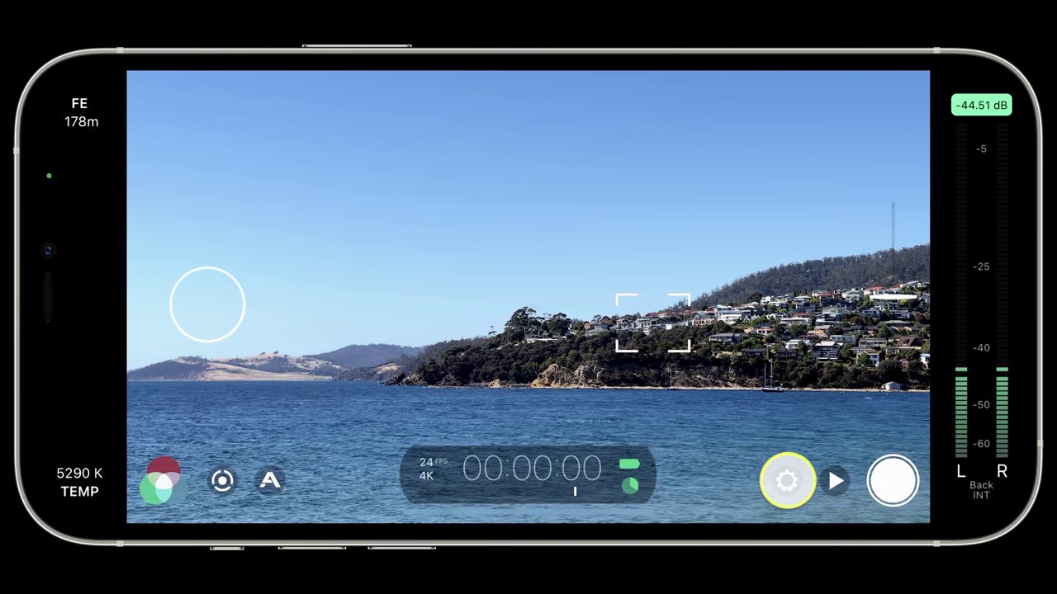
In Resolution settings, cycle bit depth through 8-bit, 10-bit and Dolby Vision HDR, ending on 10-bit
left_click(787, 480)
left_click(544, 254)
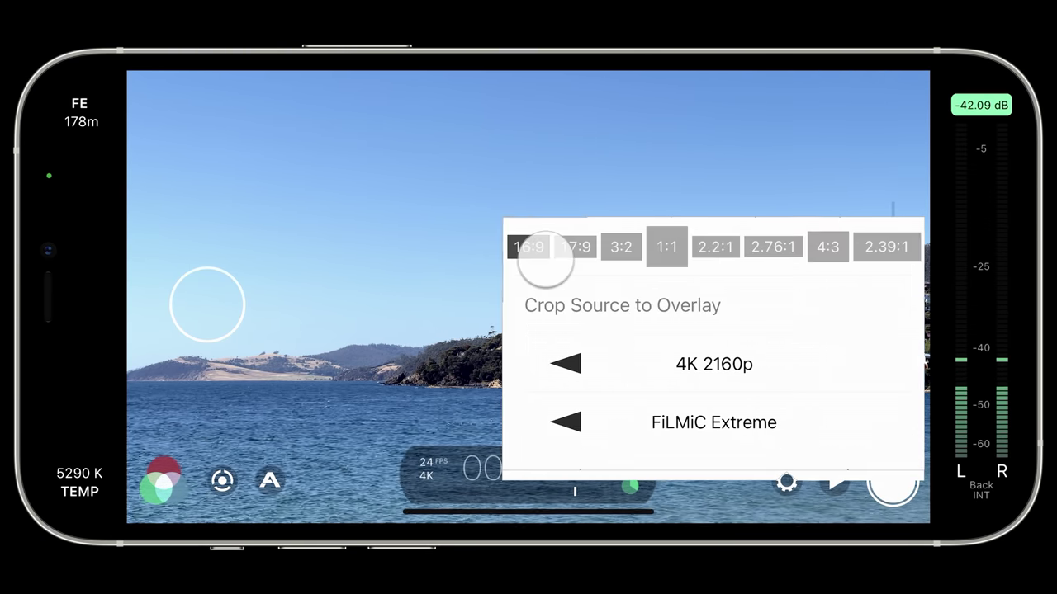
left_click_drag(712, 438, 713, 372)
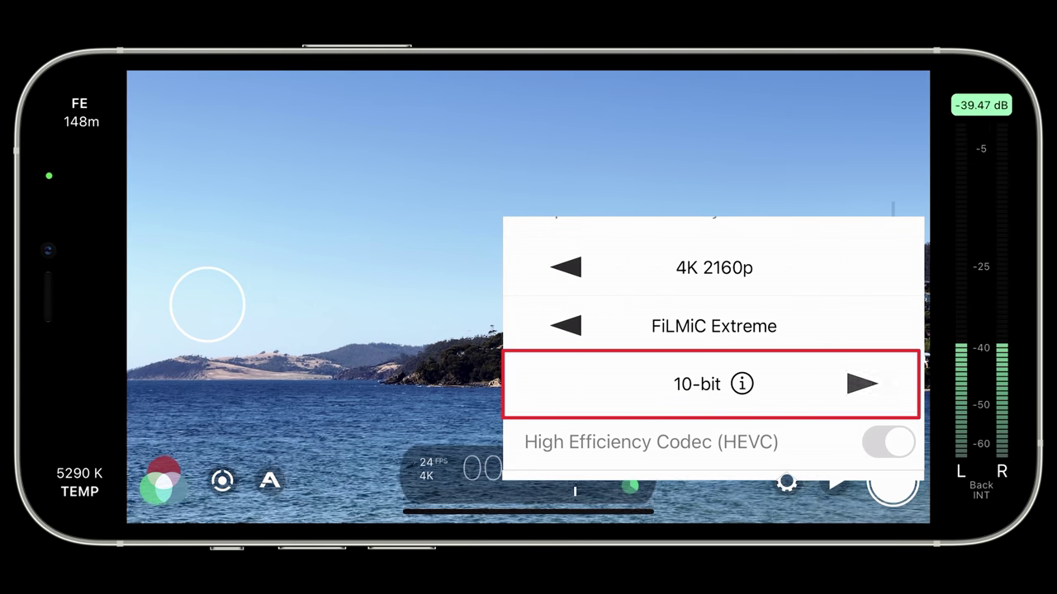
left_click(860, 384)
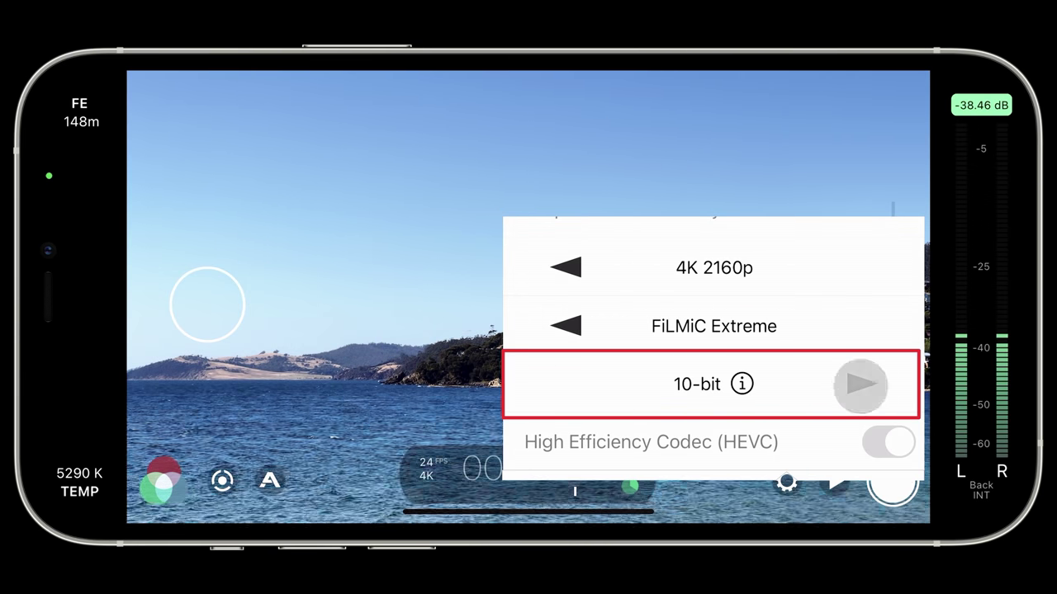
left_click(860, 384)
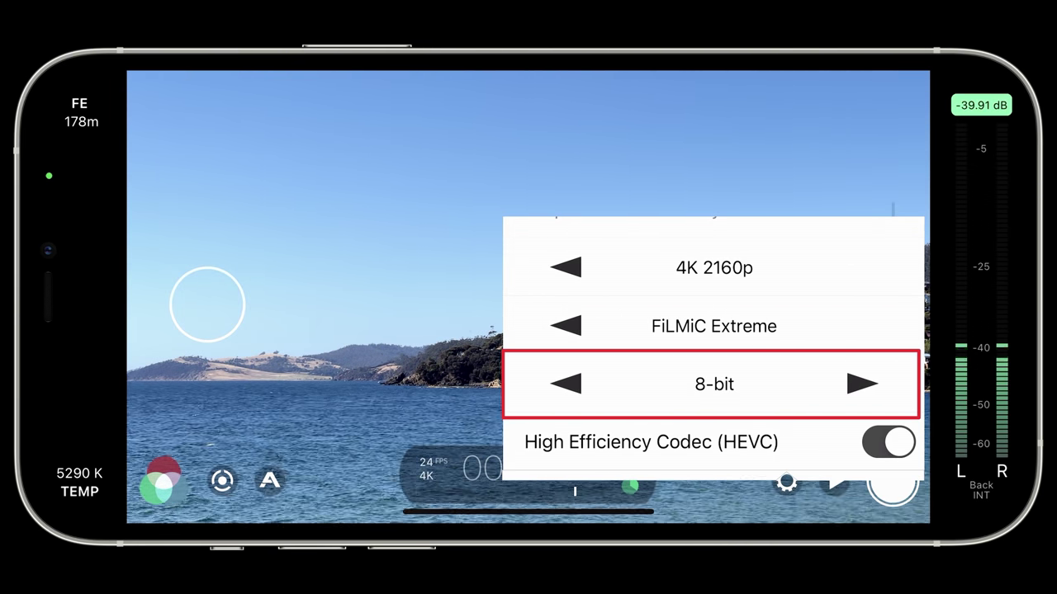
left_click(862, 383)
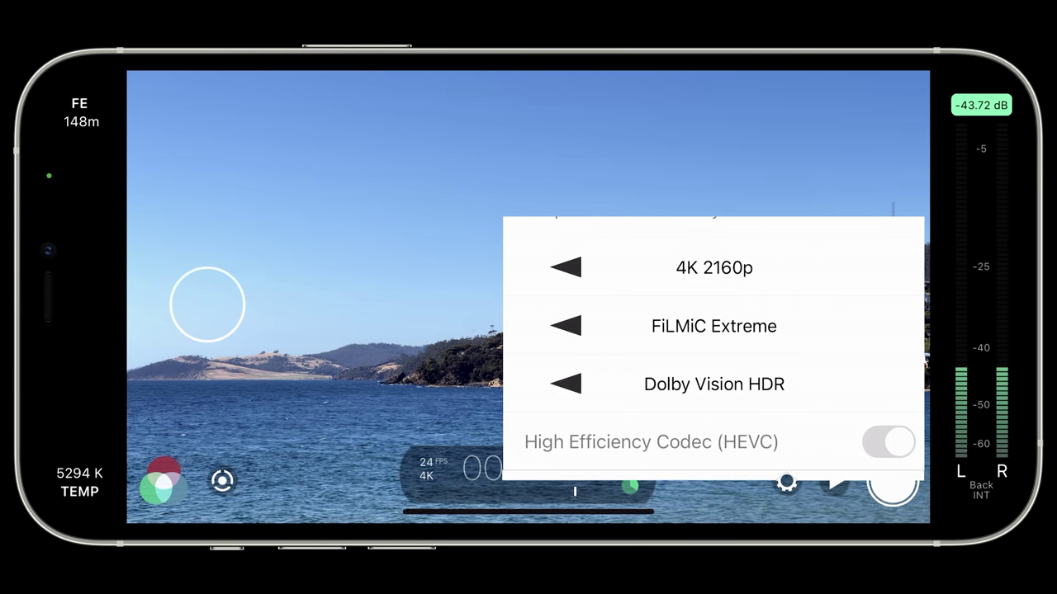
left_click(572, 383)
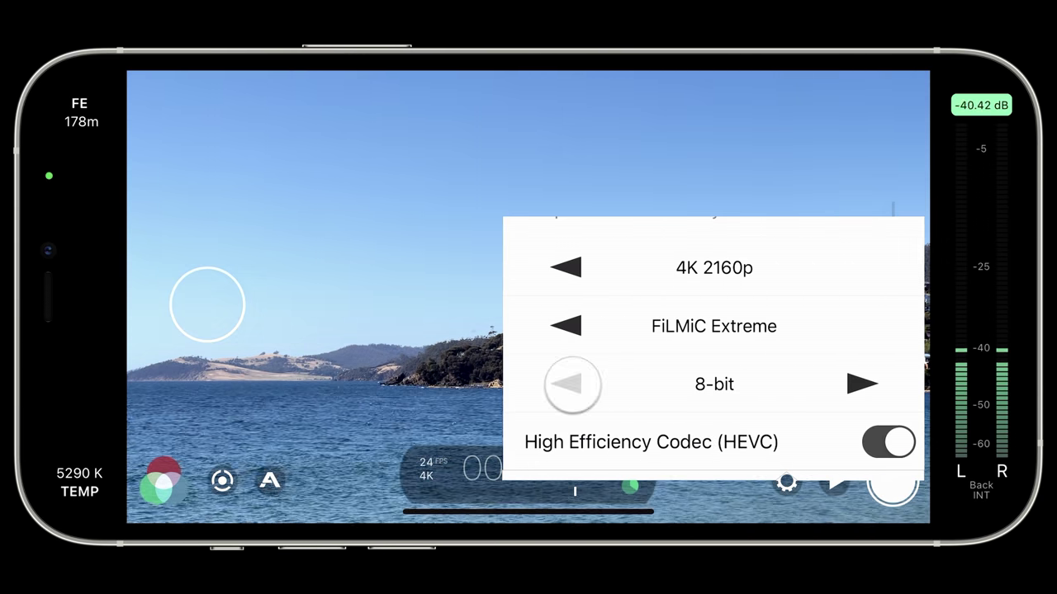
left_click(571, 384)
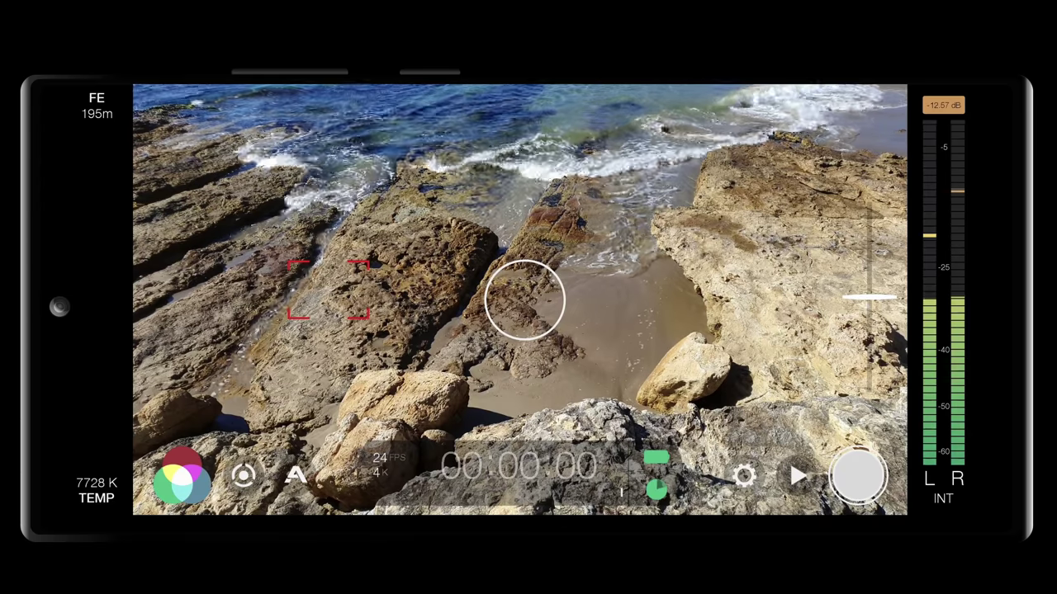
Switch on the 10-bit toggle in Resolution settings and return to the live camera view
left_click(744, 475)
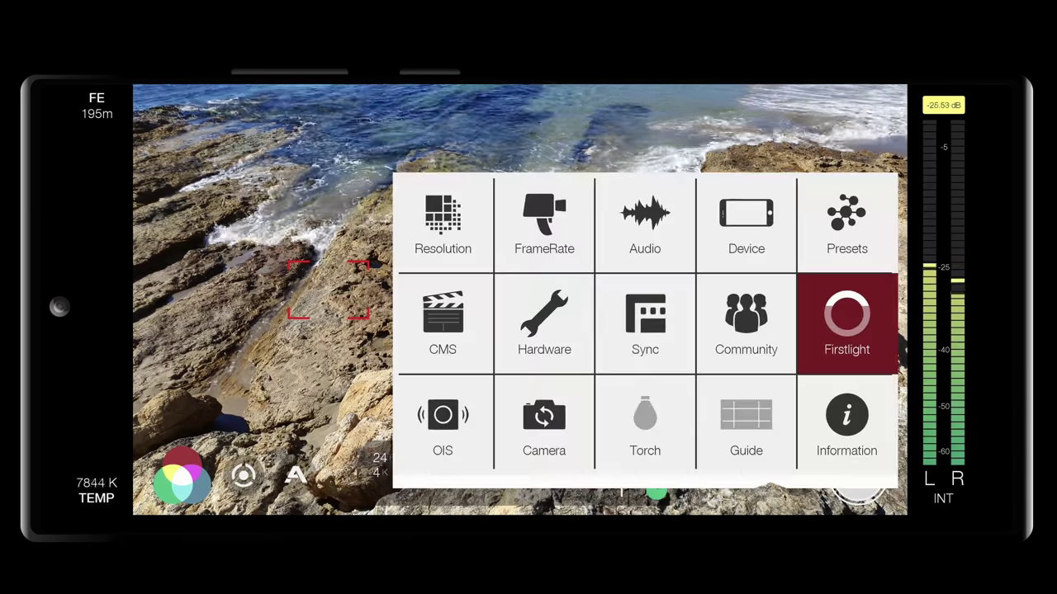
left_click(442, 223)
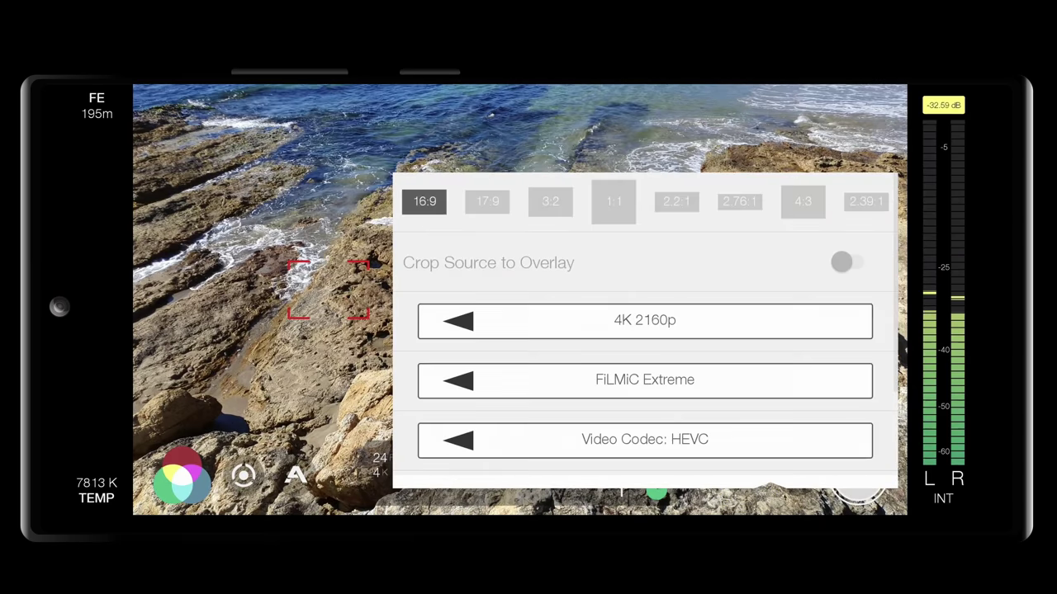
left_click_drag(498, 267, 419, 106)
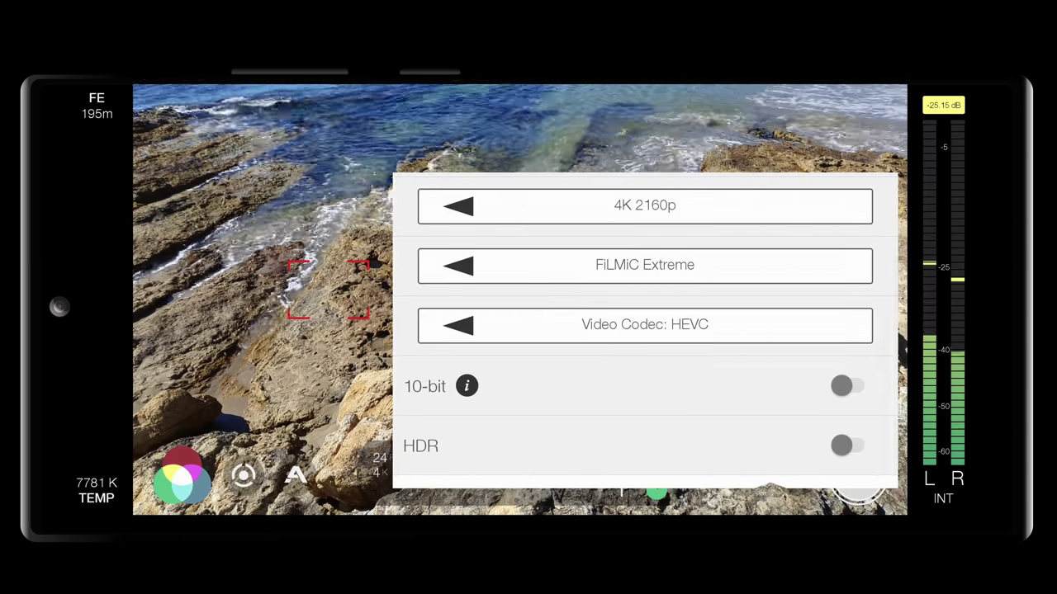
left_click(850, 385)
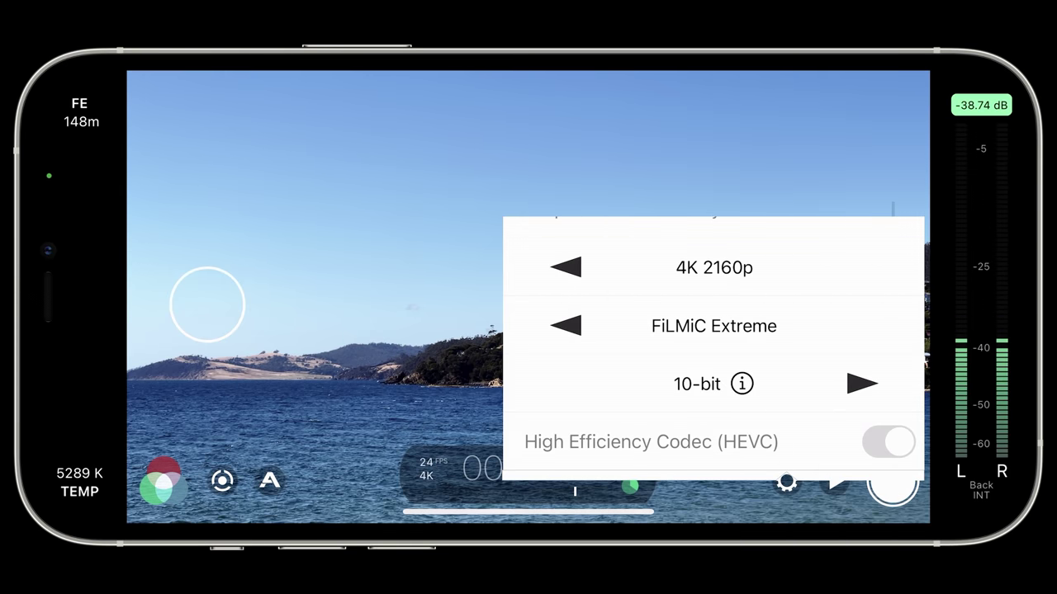
left_click(386, 269)
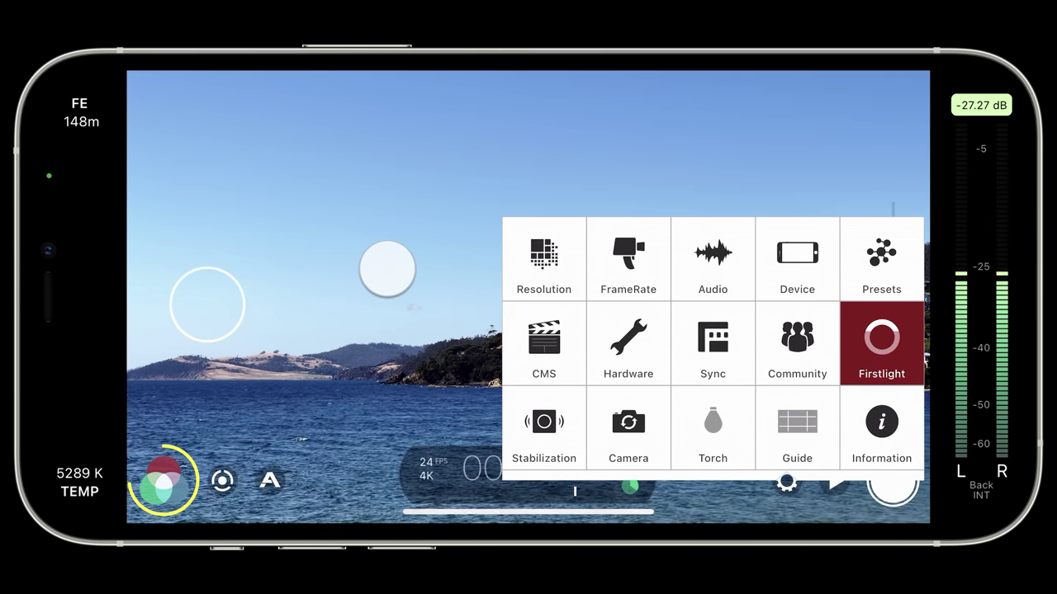
In the gamma curve panel, try Linear and HLG, then select Log V3 and close it
left_click(162, 480)
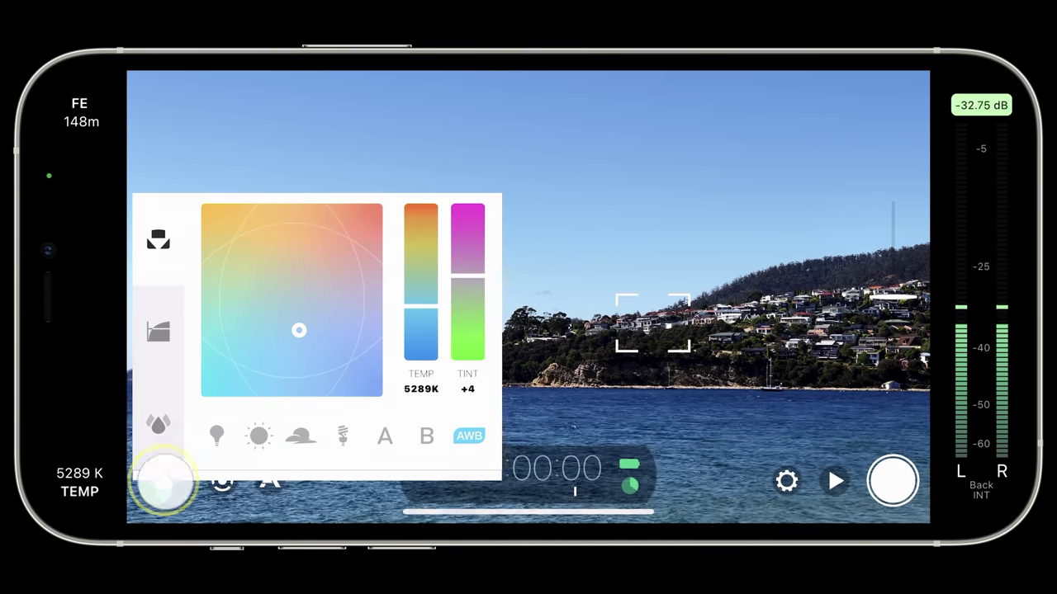
left_click(158, 331)
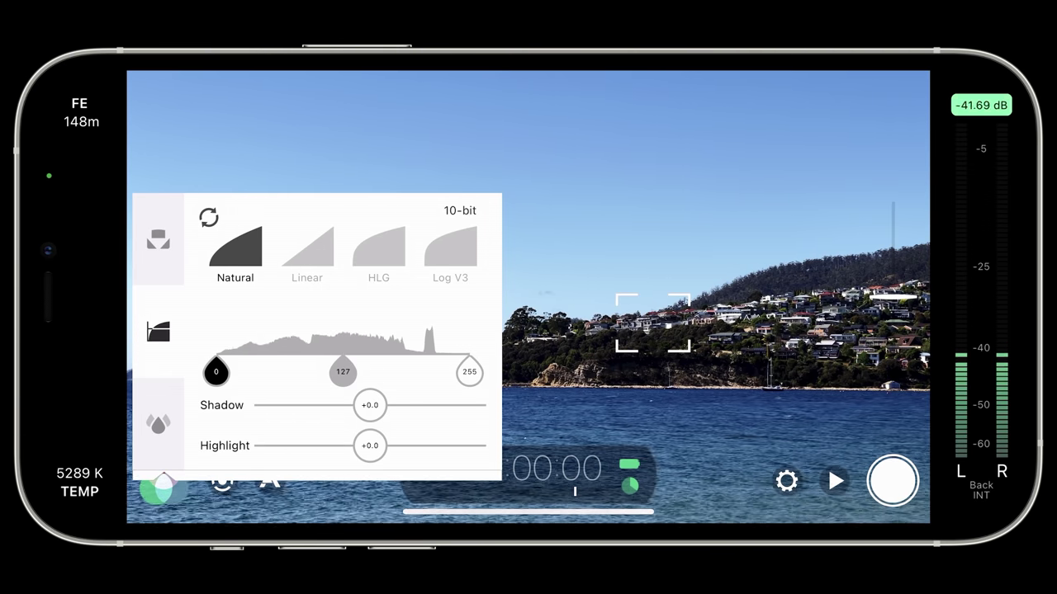
left_click(316, 250)
left_click(378, 247)
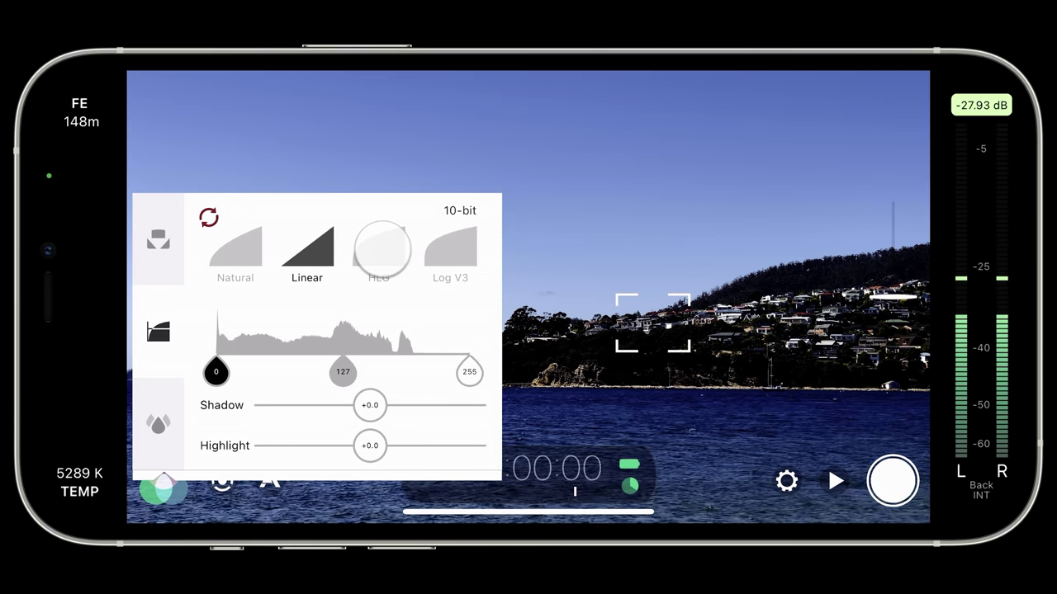
left_click(450, 243)
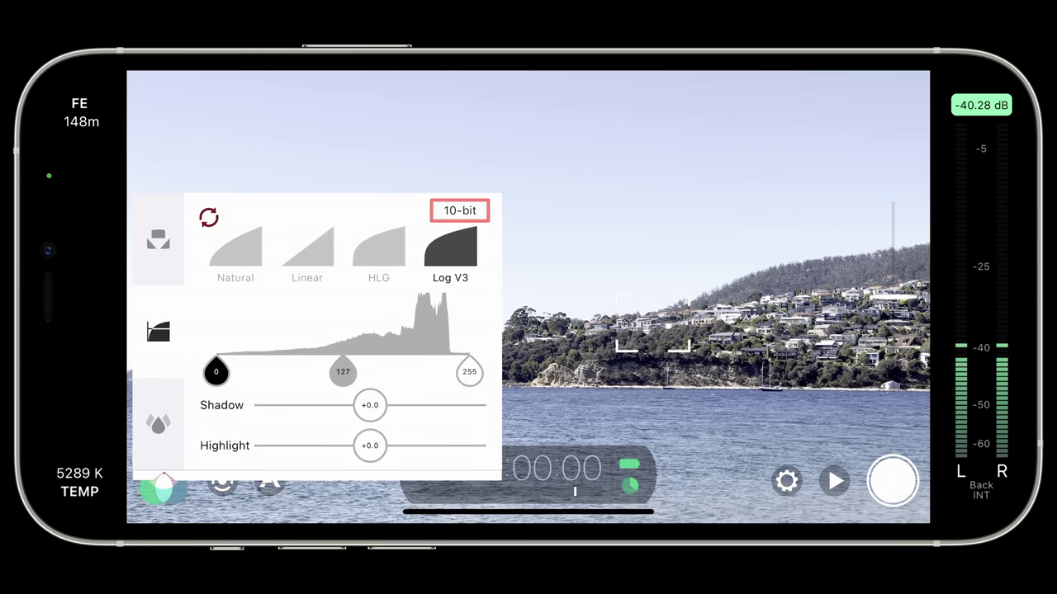
left_click(585, 189)
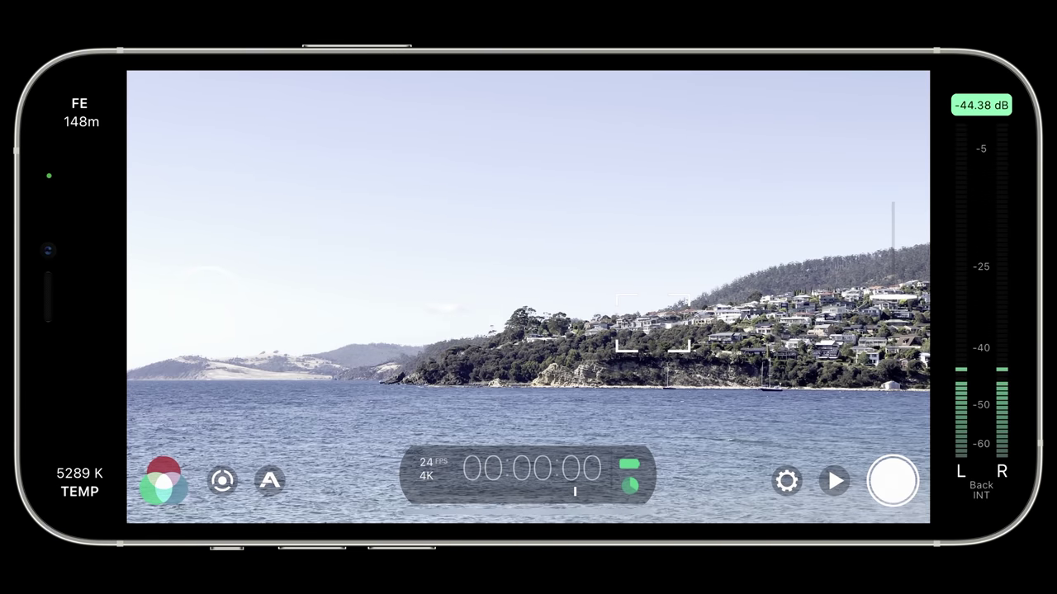
Open the clip library and scroll through the recorded 4K, 24 fps clips
left_click(835, 481)
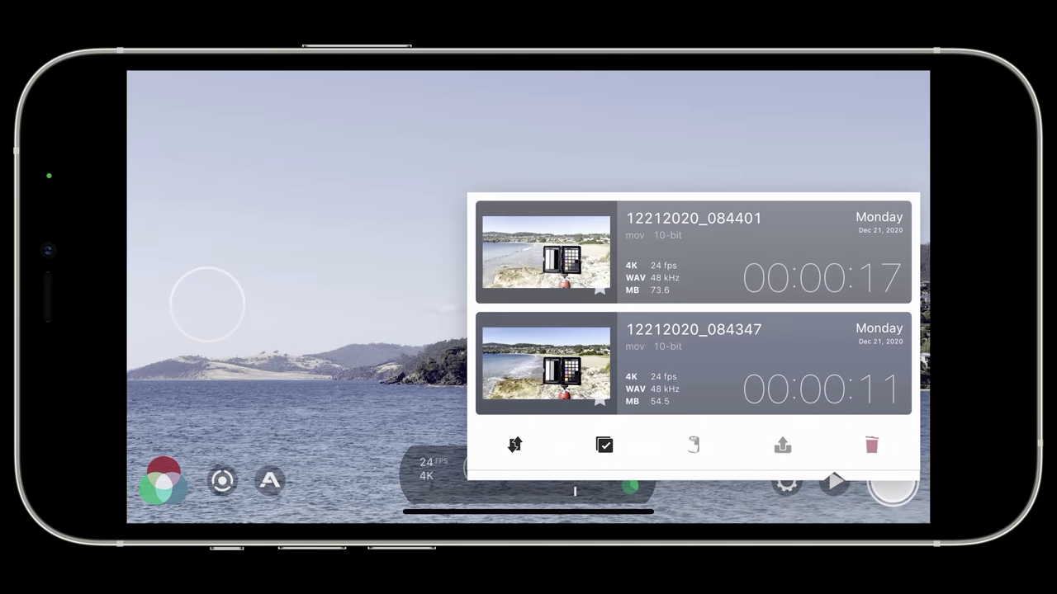
left_click_drag(720, 386, 719, 265)
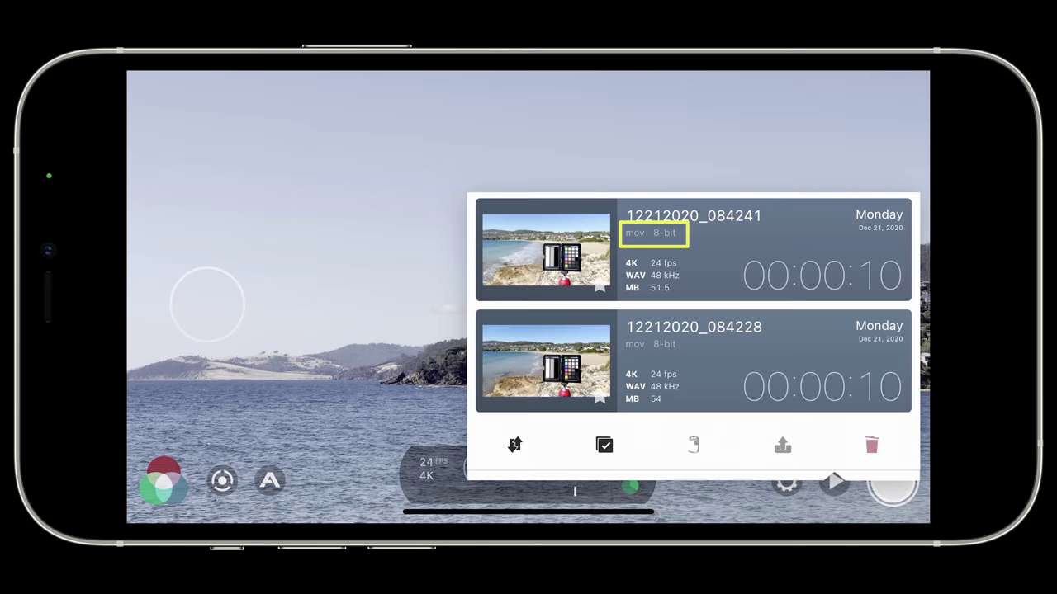
scroll(694, 306, "down", 5)
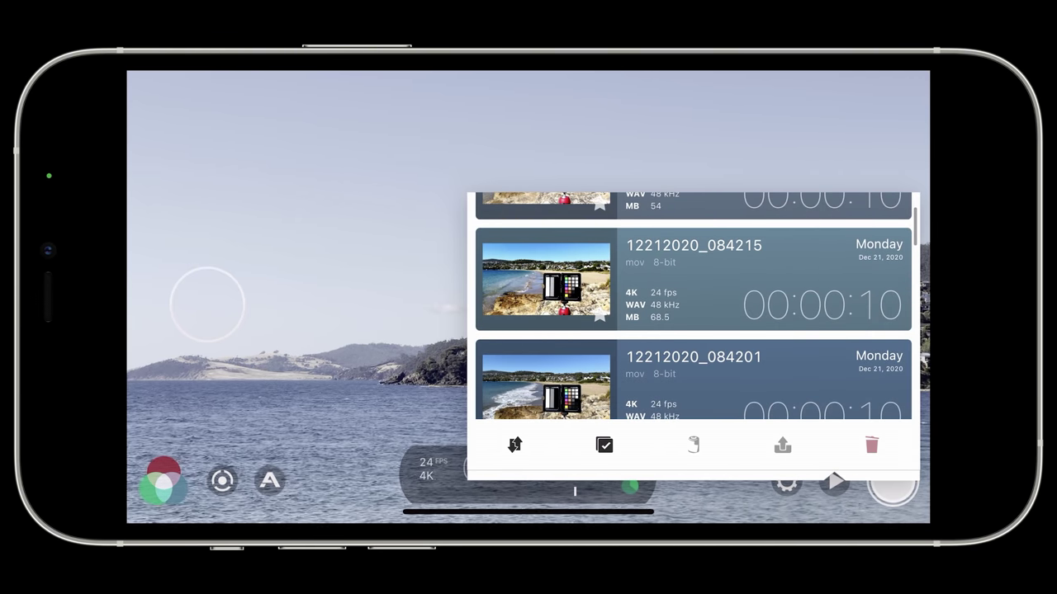
scroll(694, 305, "down", 10)
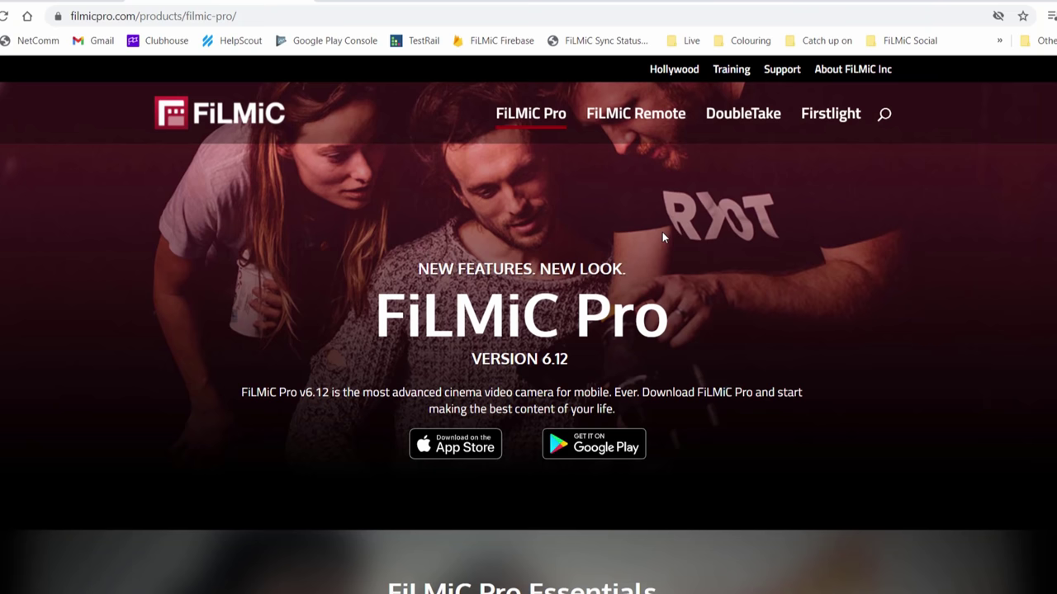
Scroll down the FiLMiC Pro product page to reach the FiLMiC LUT Pack download
scroll(663, 238, "down", 15)
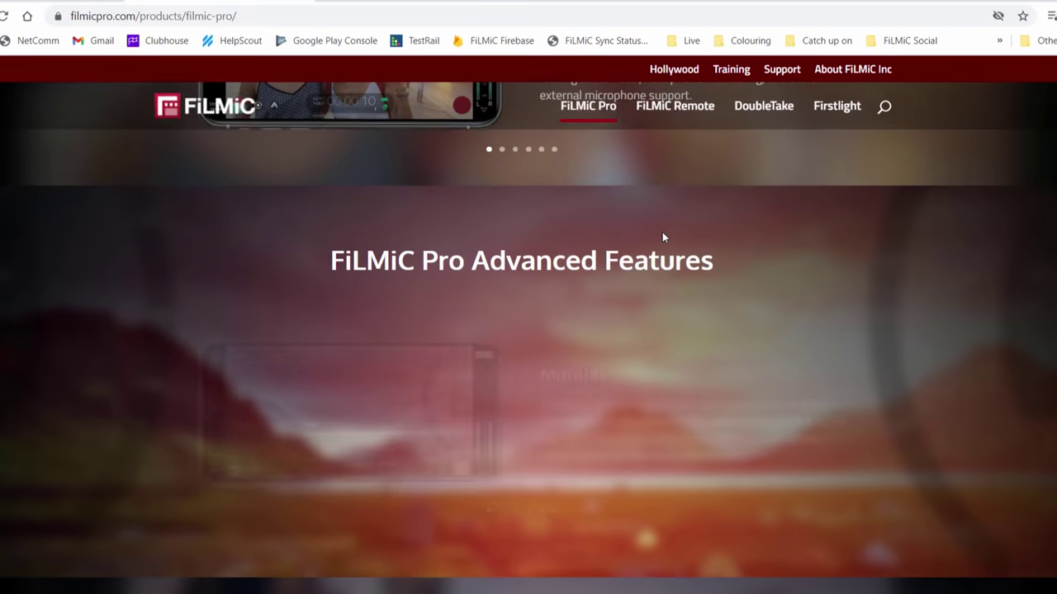
scroll(663, 233, "down", 15)
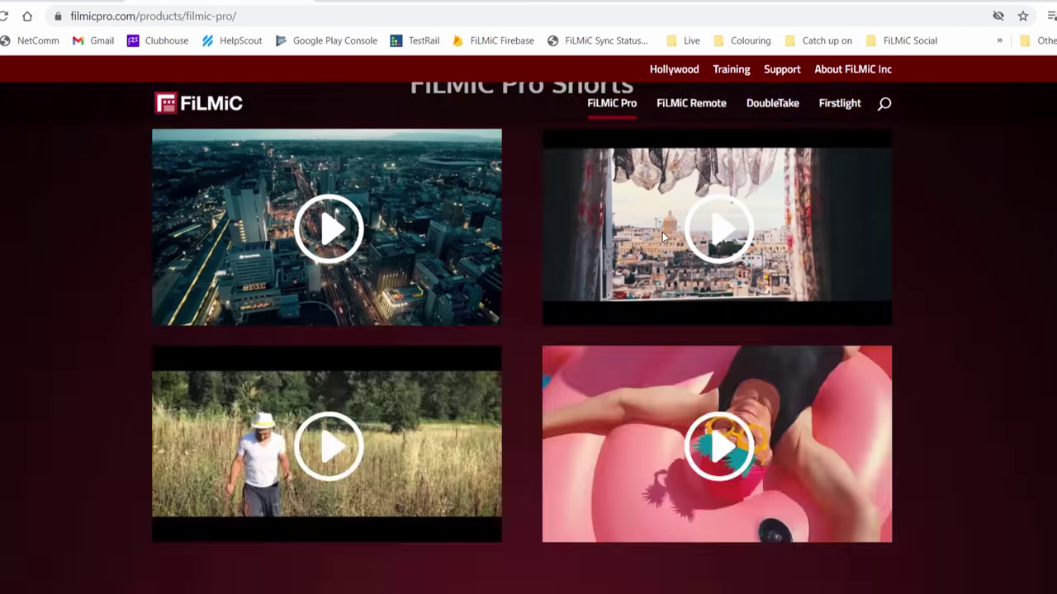
scroll(661, 238, "down", 1)
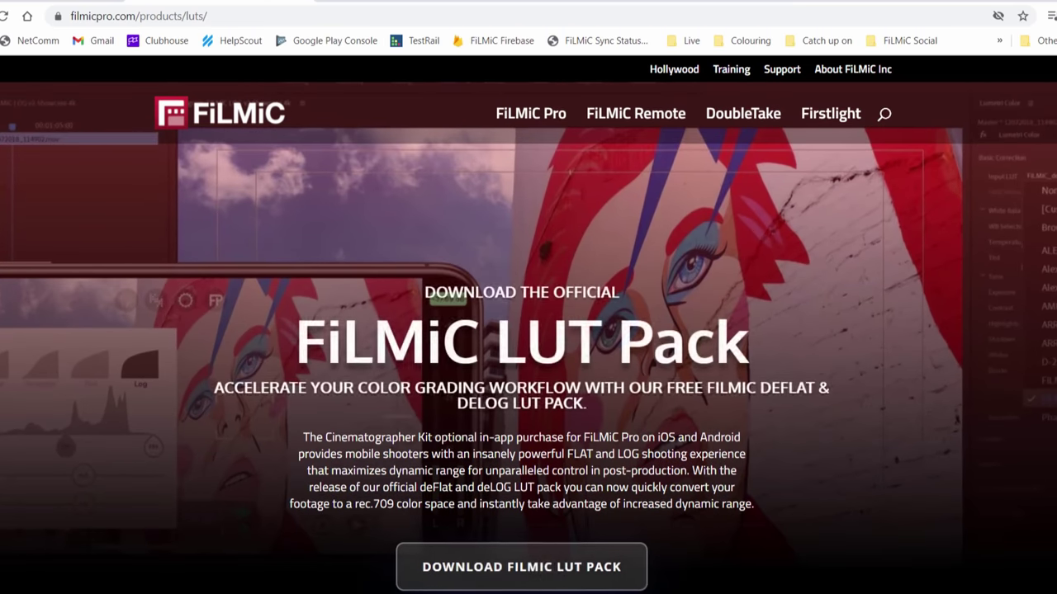
scroll(513, 505, "down", 1)
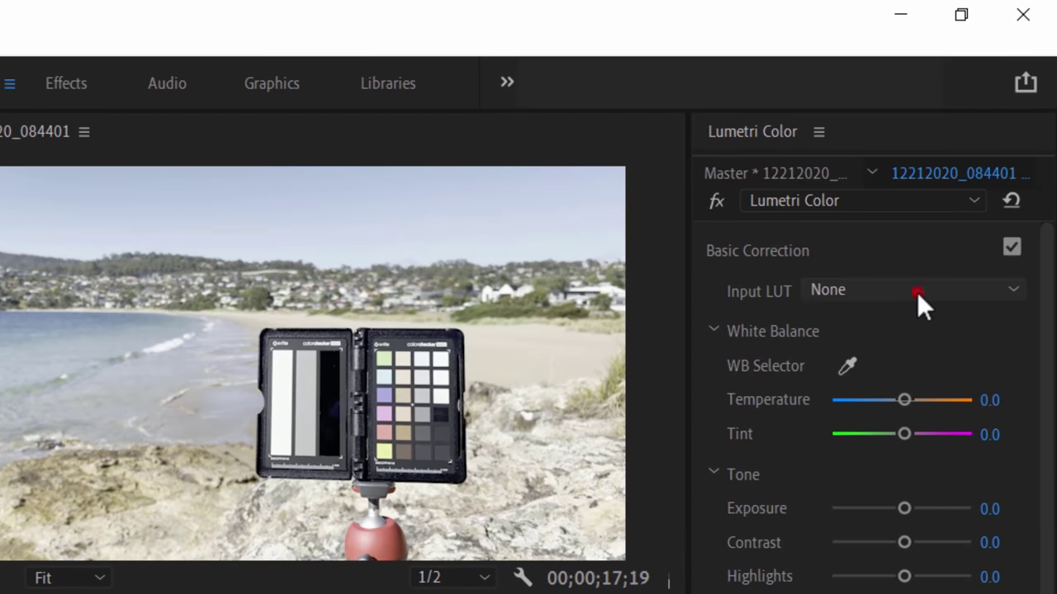
Load FiLMiC_deLog_V3.CUBE as the Input LUT, then toggle Basic Correction off and on to compare
left_click(977, 153)
left_click(838, 372)
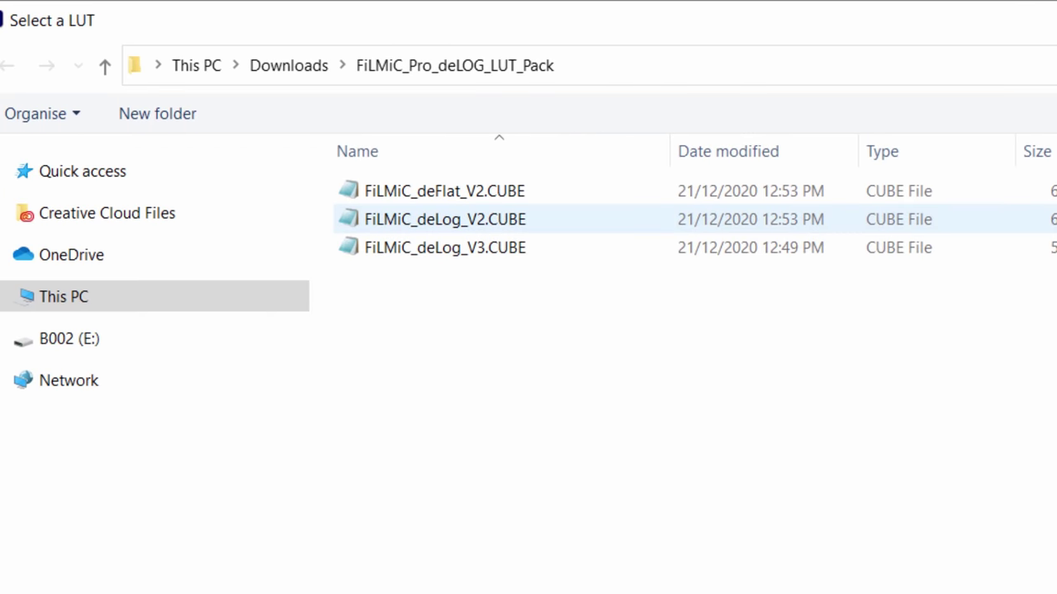
left_click(442, 250)
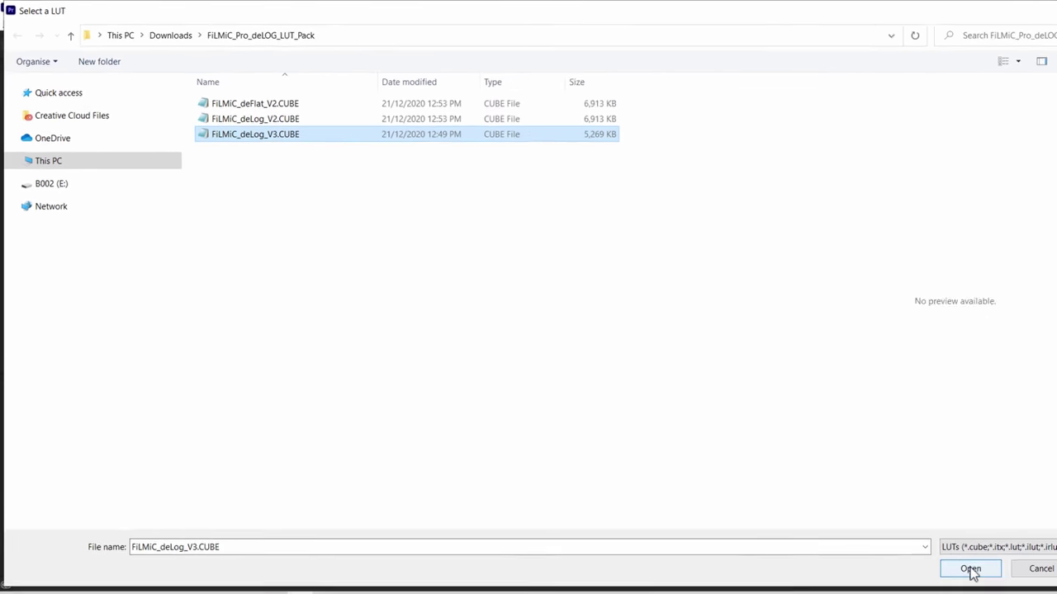
left_click(971, 570)
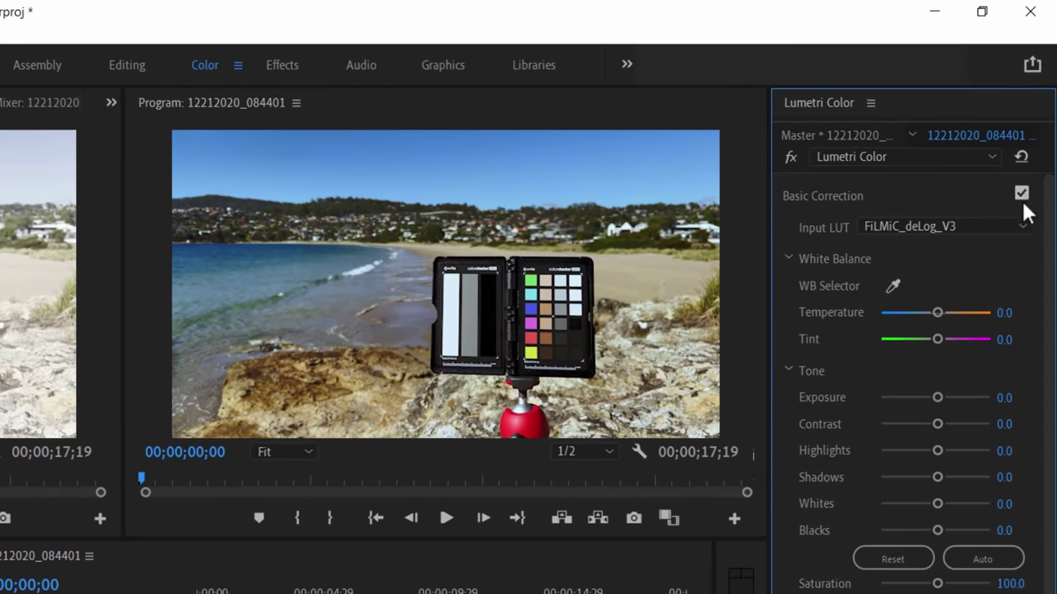
left_click(1023, 192)
left_click(1023, 192)
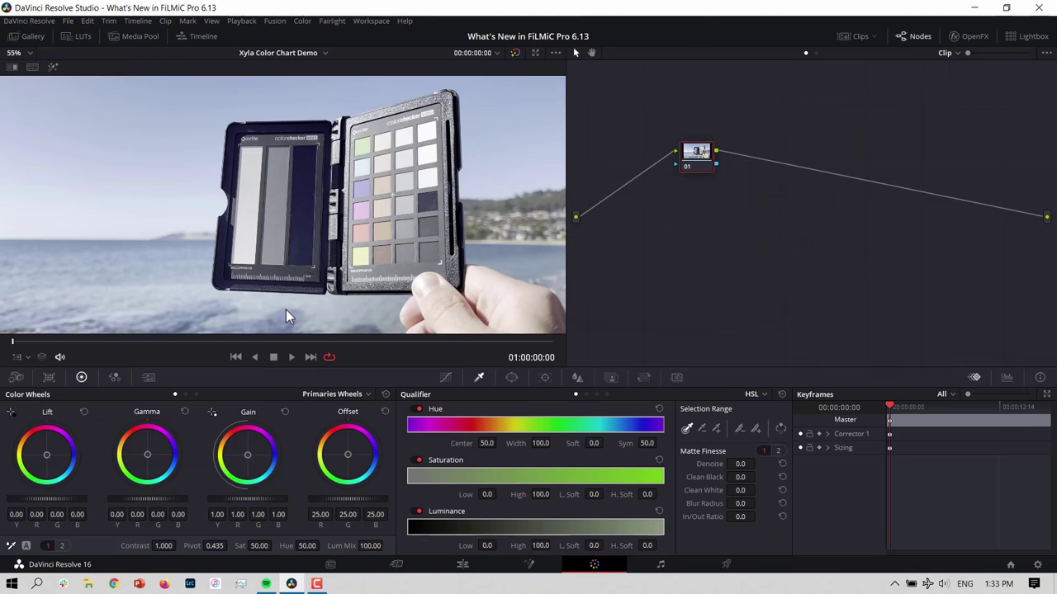
Set the Color Match chart type to X-Rite ColorChecker Passport Video
left_click(48, 377)
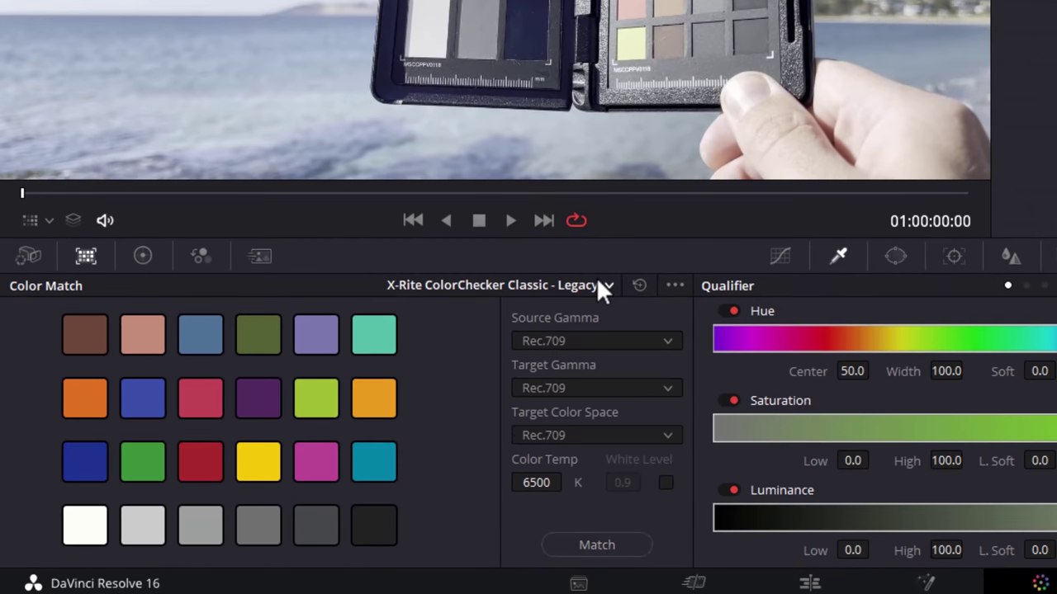
left_click(468, 335)
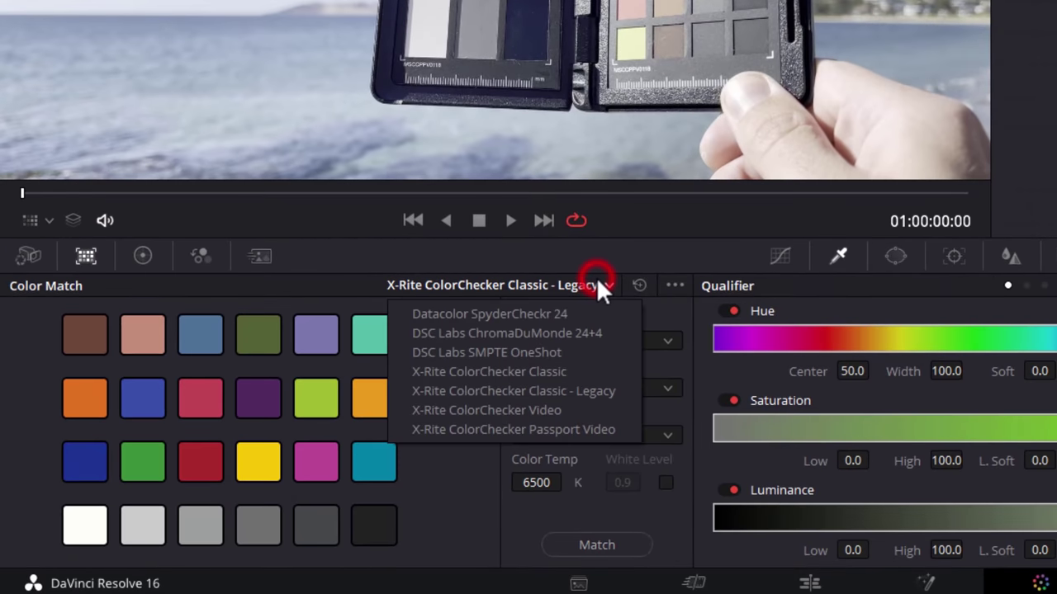
left_click(528, 428)
Show the Color Chart overlay in the viewer and drag its grid onto the checker's swatches
left_click(33, 215)
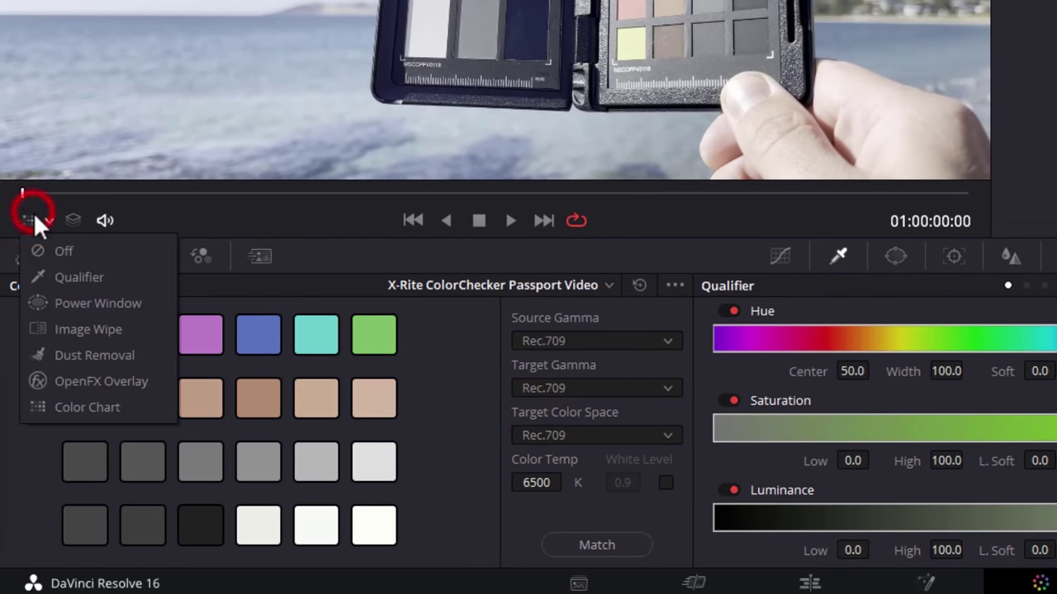
left_click(109, 401)
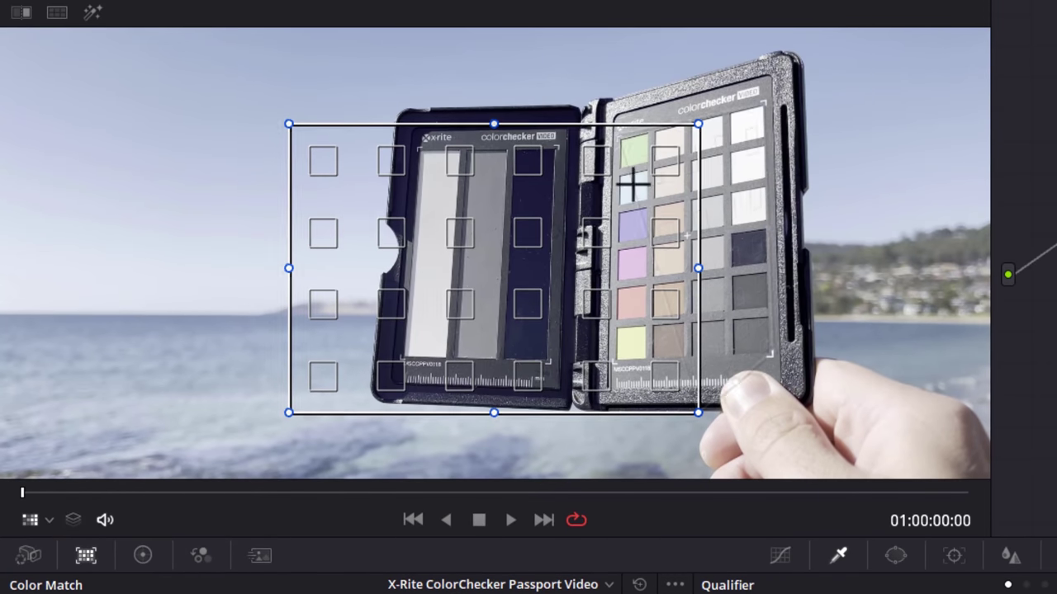
left_click_drag(633, 185, 615, 360)
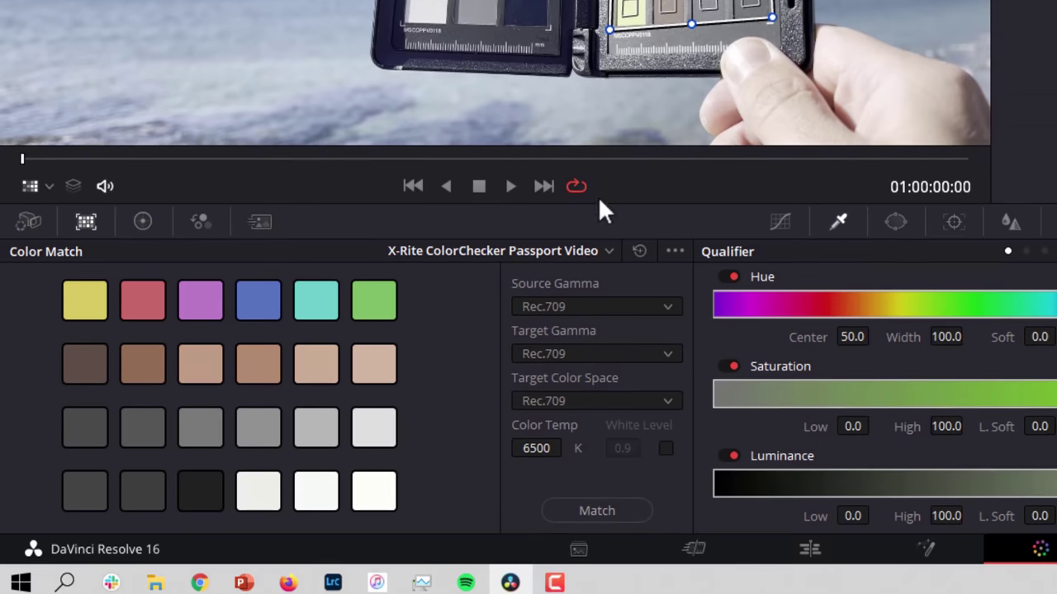
left_click(591, 528)
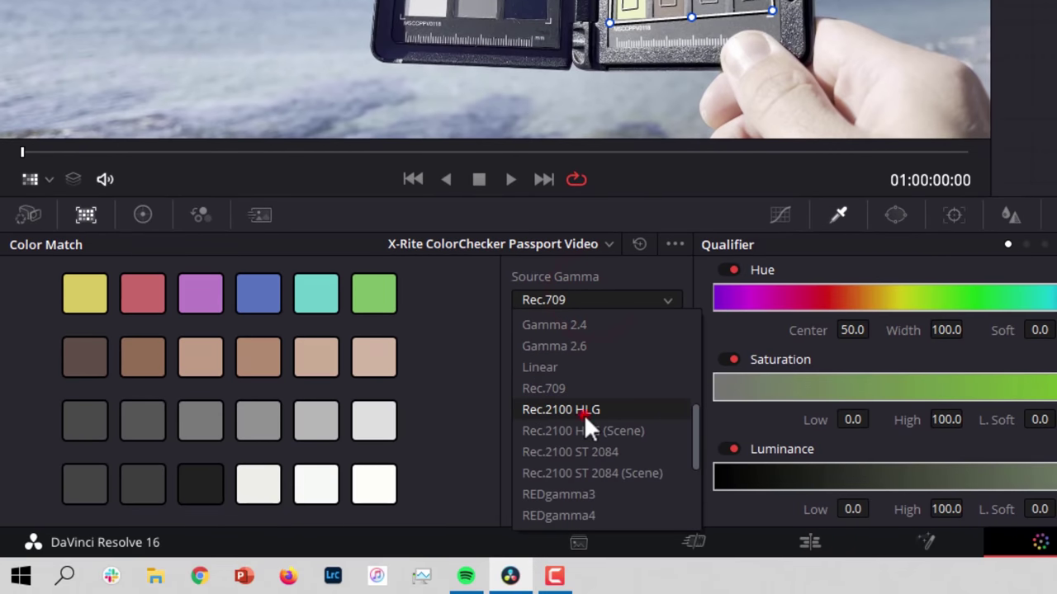